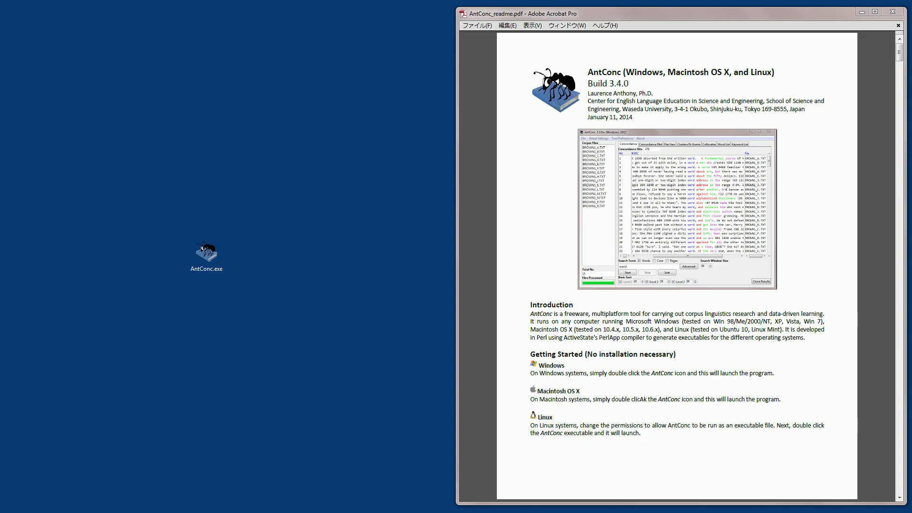
# Step: Switch to Firefox, open the website's Software page, and try the AntConc 3.3.5w (beta) download for Windows without saving it
pyautogui.hotkey('alt', 'Tab')
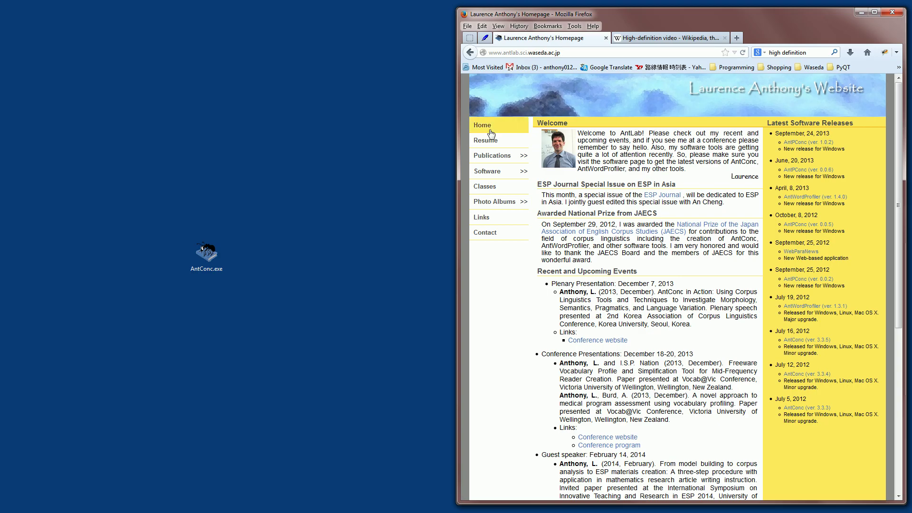
pyautogui.click(487, 176)
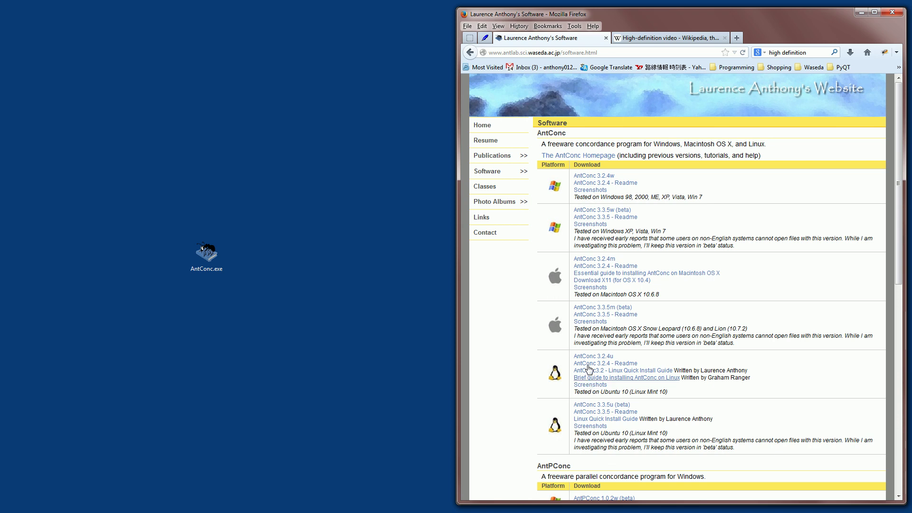
pyautogui.click(597, 210)
pyautogui.moveTo(623, 230); pyautogui.dragTo(647, 208)
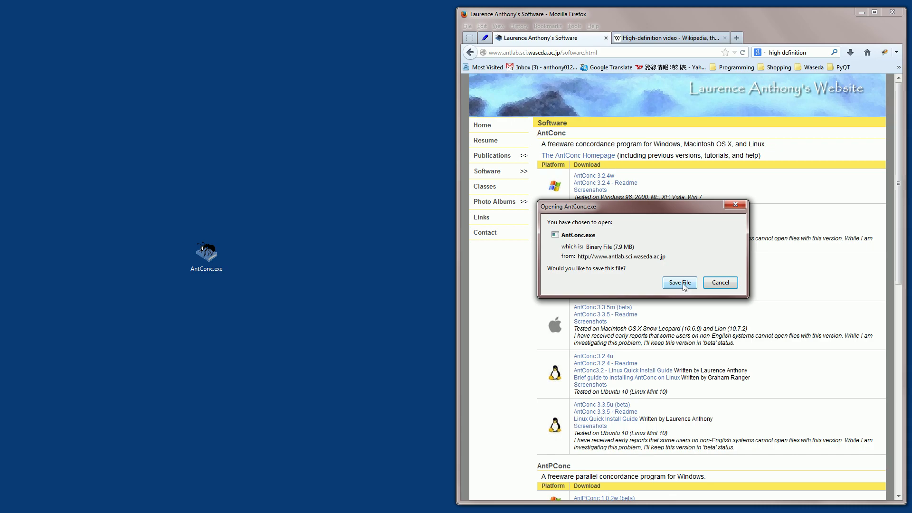
pyautogui.click(715, 284)
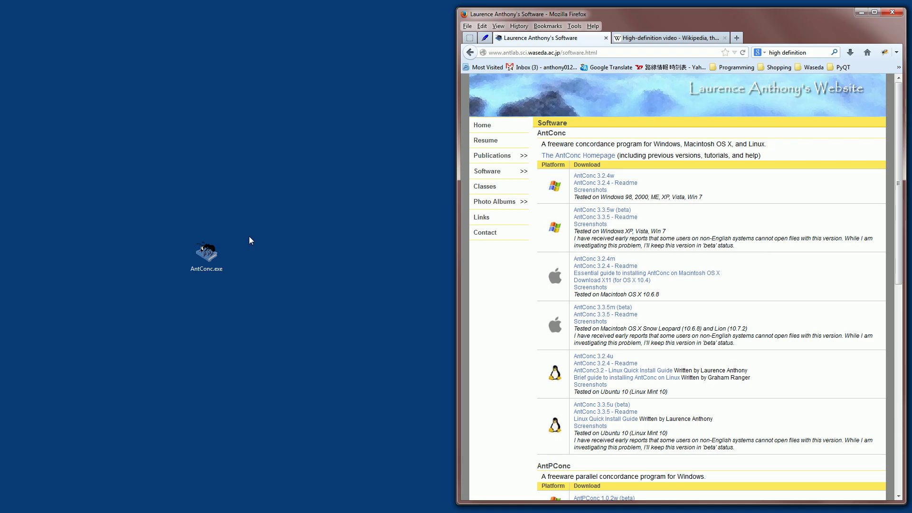
# Step: Launch AntConc from the desktop
pyautogui.doubleClick(207, 257)
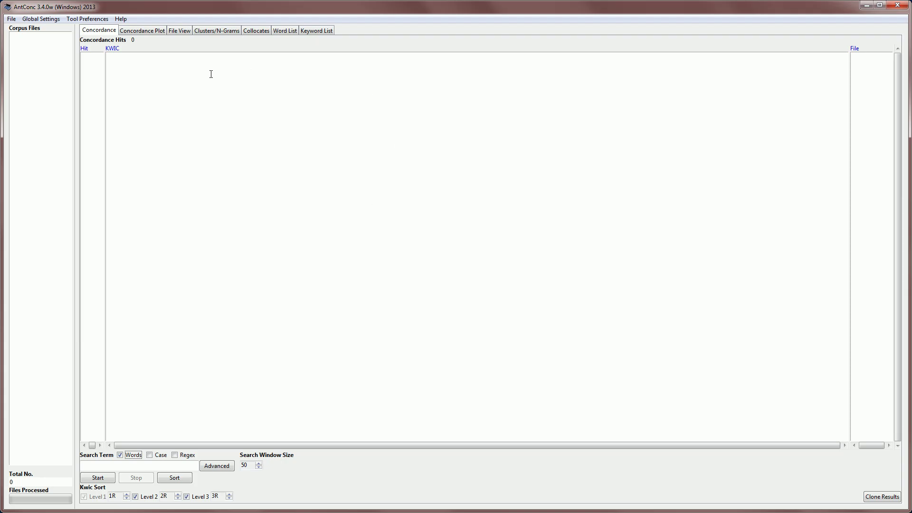
# Step: Look through the Concordance Plot, File View, Clusters/N-Grams, Collocates, Word List and Keyword List tools
pyautogui.click(131, 32)
pyautogui.click(184, 33)
pyautogui.click(207, 32)
pyautogui.click(252, 31)
pyautogui.click(290, 32)
pyautogui.click(315, 32)
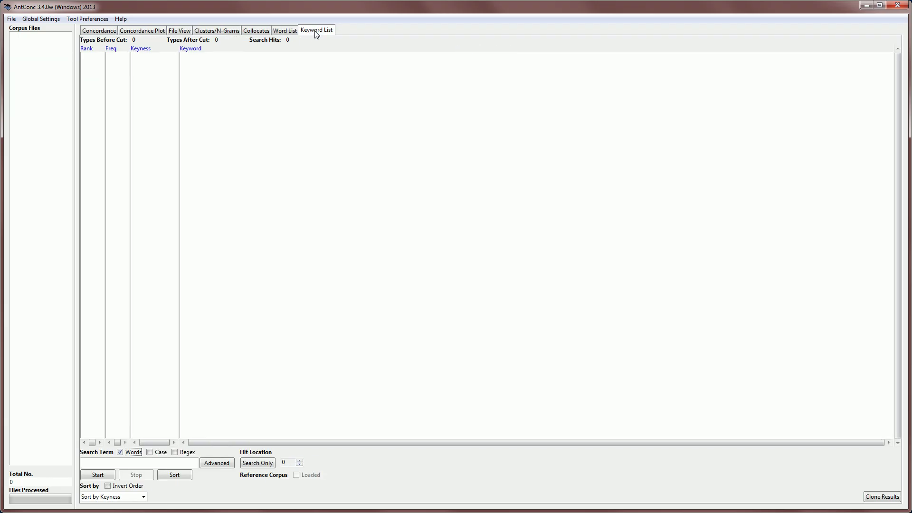
pyautogui.click(184, 35)
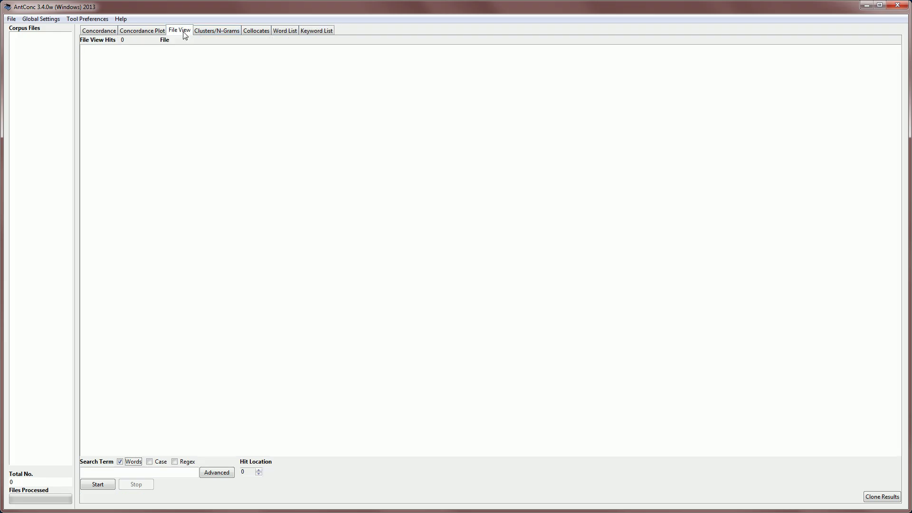
pyautogui.click(288, 34)
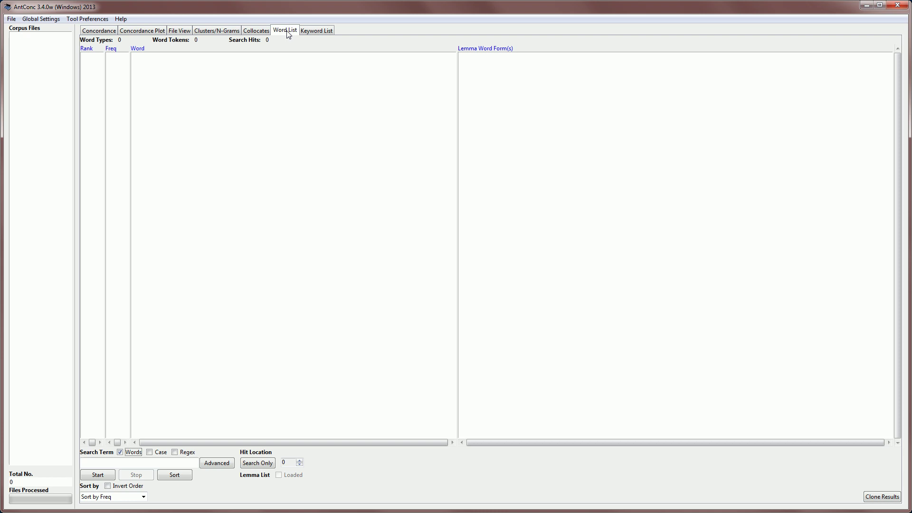
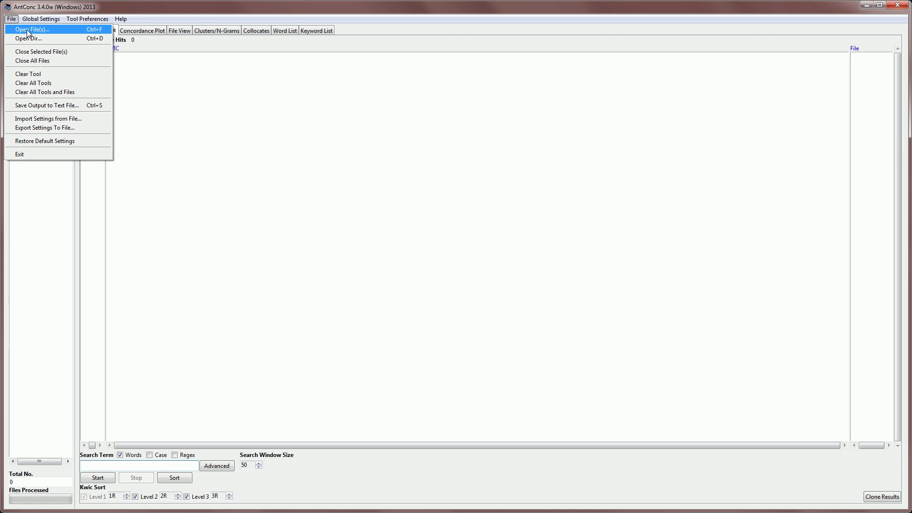
# Step: Start opening corpus files and go into the brown_corpus_untagged folder
pyautogui.click(27, 29)
pyautogui.moveTo(35, 31); pyautogui.dragTo(175, 90)
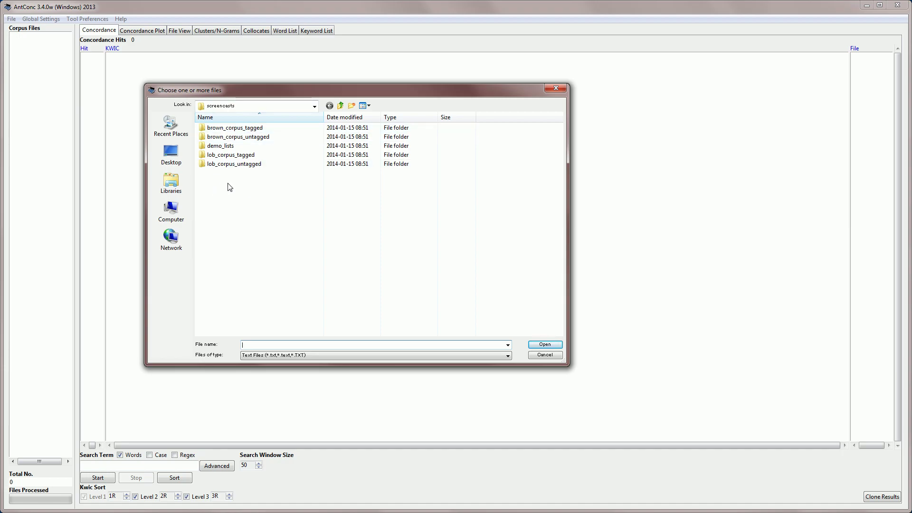
pyautogui.click(231, 139)
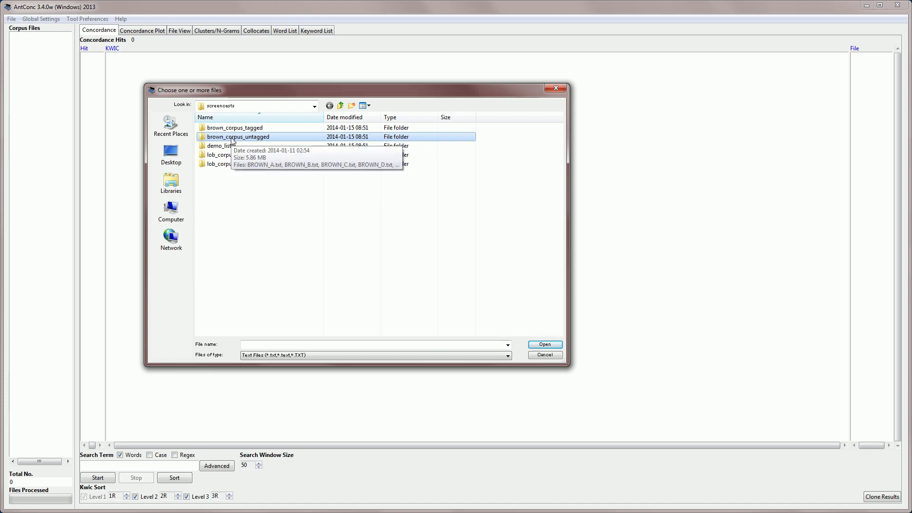
pyautogui.doubleClick(232, 139)
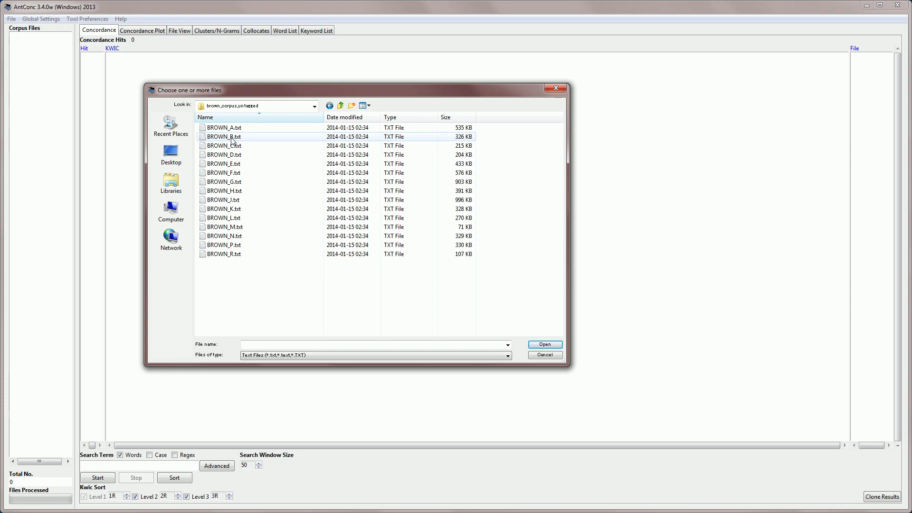
# Step: Try selecting all the BROWN text files together, and then a continuous range from BROWN_A.txt to BROWN_K.txt
pyautogui.moveTo(266, 273); pyautogui.dragTo(224, 128)
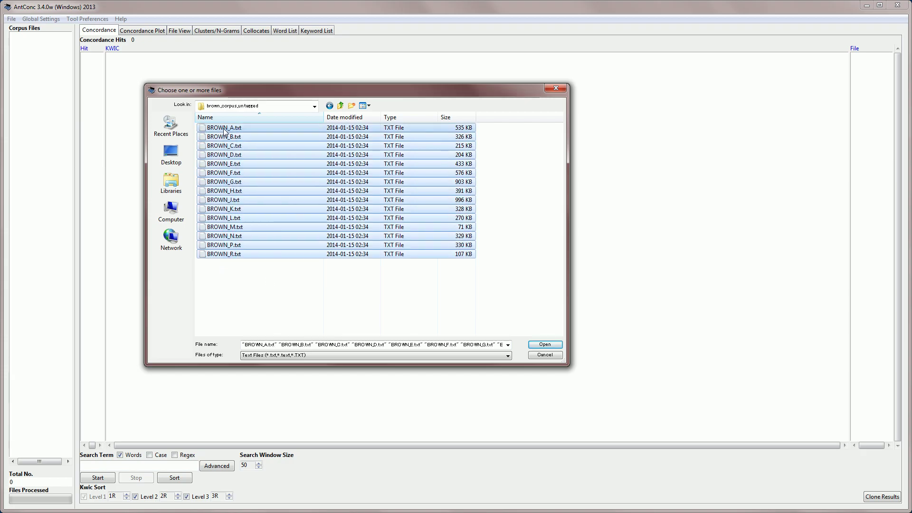
pyautogui.click(244, 301)
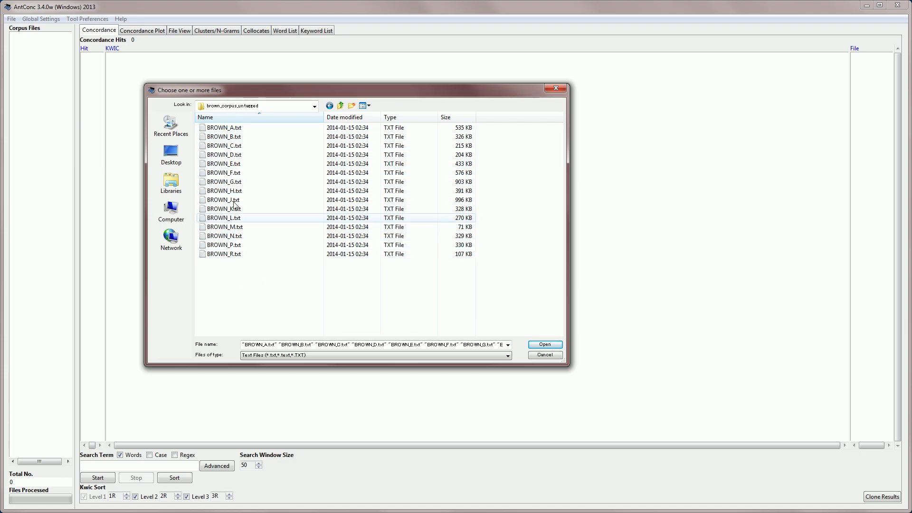
pyautogui.click(220, 129)
pyautogui.keyDown('shift'); pyautogui.click(220, 173); pyautogui.keyUp('shift')
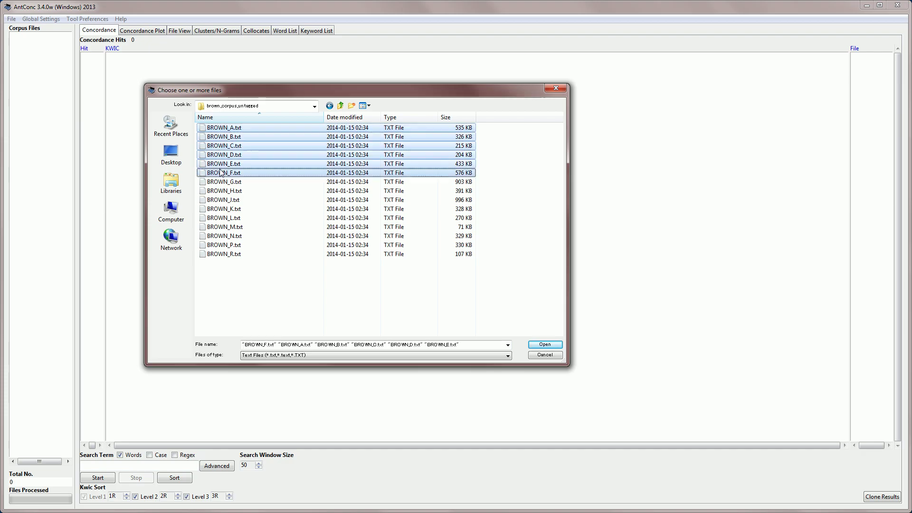
pyautogui.keyDown('shift'); pyautogui.click(221, 210); pyautogui.keyUp('shift')
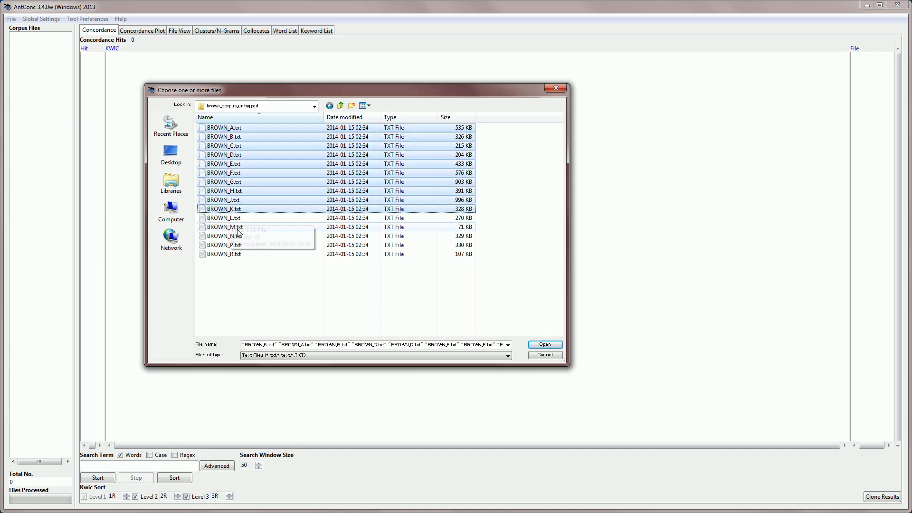
# Step: Try selecting the non-adjacent files BROWN_P, BROWN_L, BROWN_H, BROWN_E and BROWN_B, and clear the selection
pyautogui.click(223, 245)
pyautogui.keyDown('ctrl'); pyautogui.click(223, 218); pyautogui.keyUp('ctrl')
pyautogui.keyDown('ctrl'); pyautogui.click(221, 191); pyautogui.keyUp('ctrl')
pyautogui.keyDown('ctrl'); pyautogui.click(219, 163); pyautogui.keyUp('ctrl')
pyautogui.keyDown('ctrl'); pyautogui.click(219, 136); pyautogui.keyUp('ctrl')
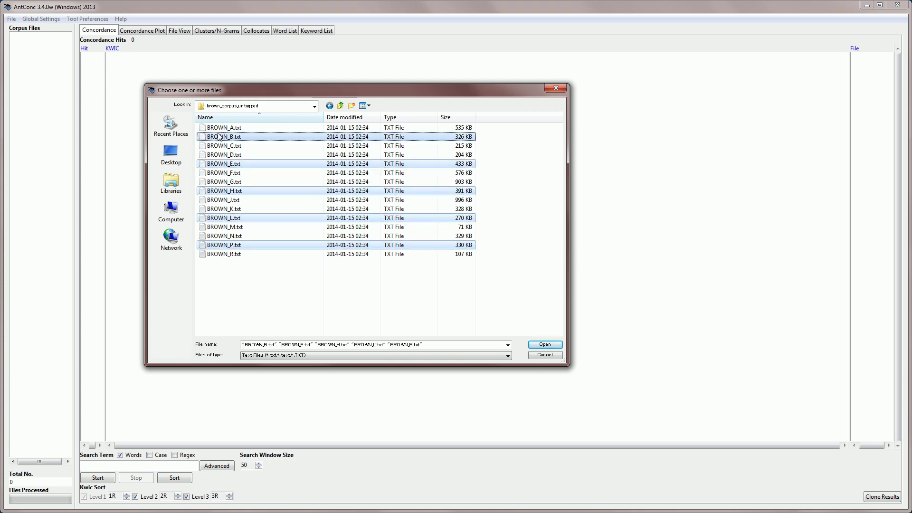
pyautogui.click(237, 281)
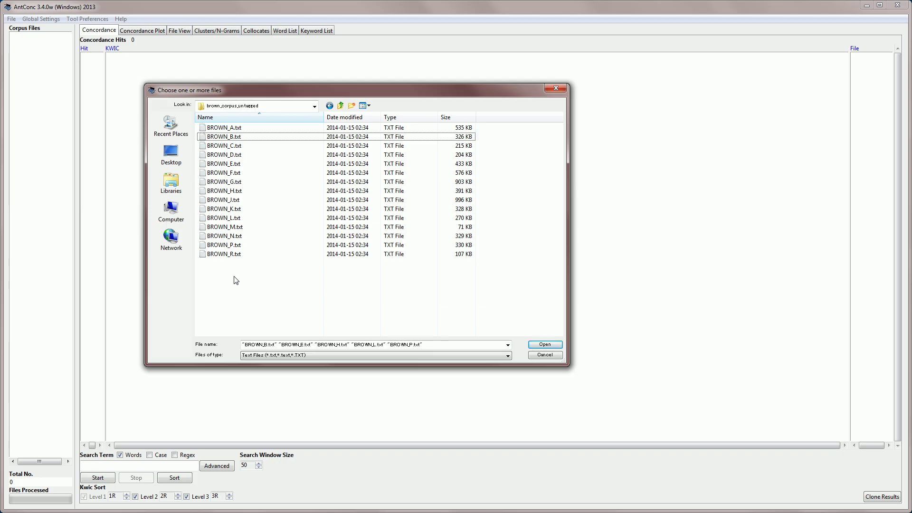
# Step: Select every text file in the brown_corpus_untagged folder and load them as the corpus
pyautogui.hotkey('ctrl', 'a')
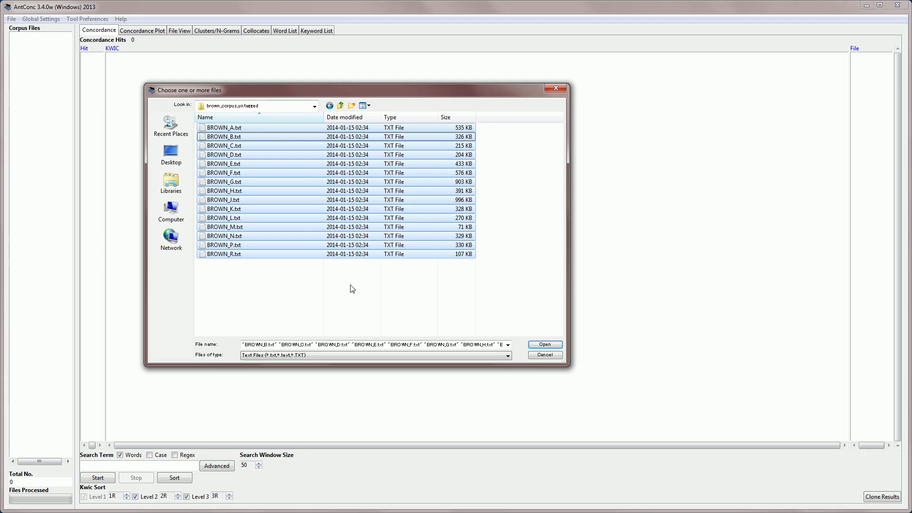
pyautogui.click(552, 346)
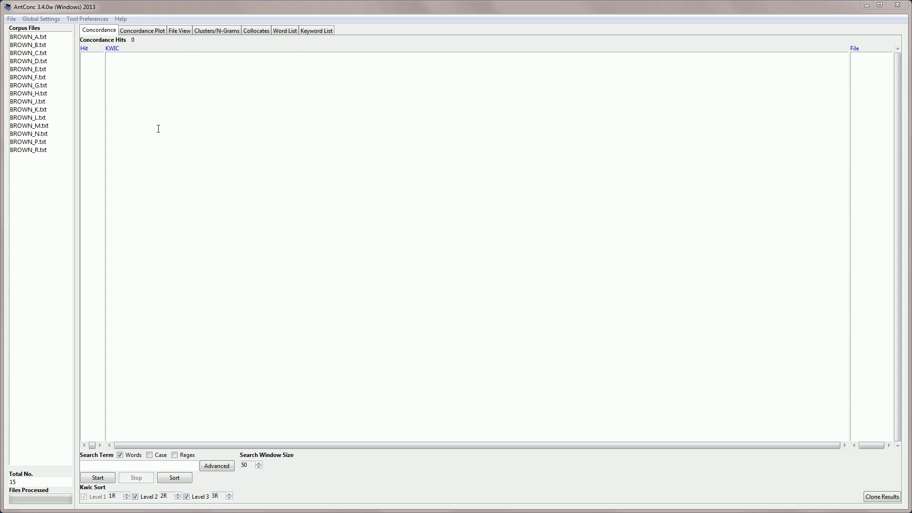
# Step: Display the full text of BROWN_A.txt in the File View tool
pyautogui.click(185, 33)
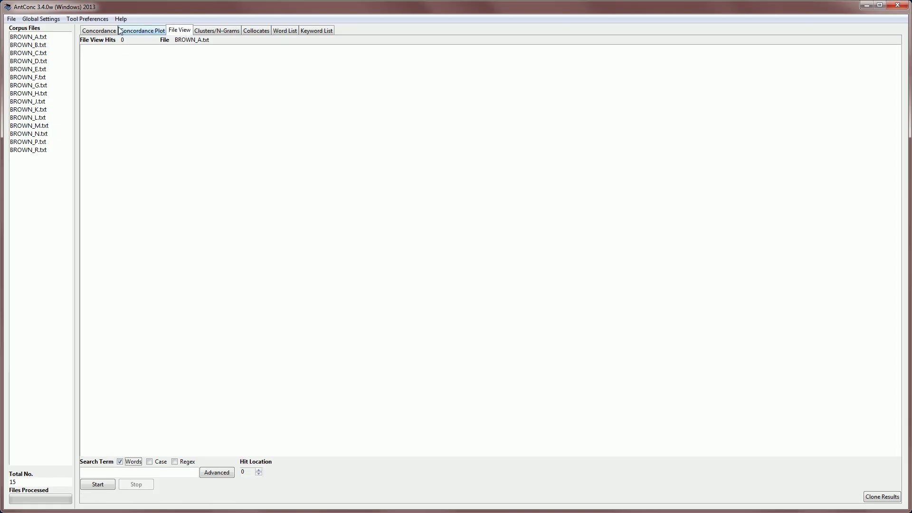
pyautogui.click(29, 38)
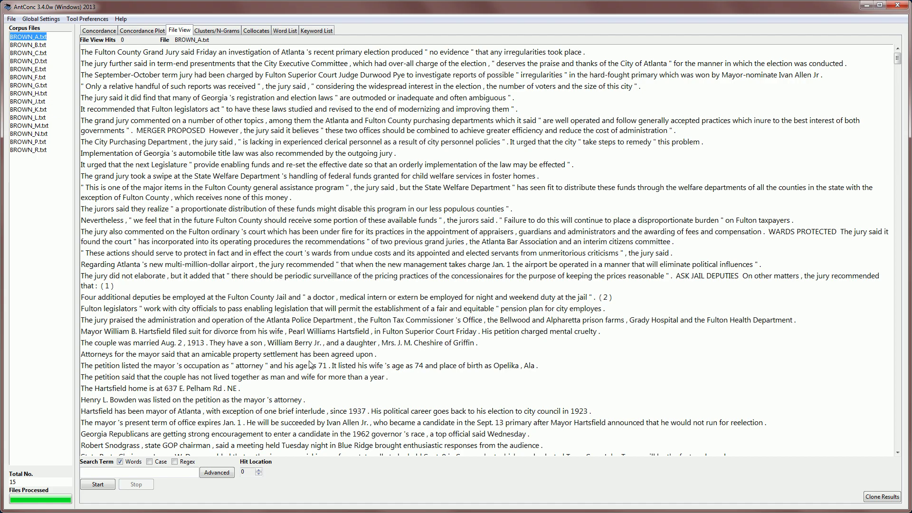
# Step: Generate a word list of the loaded corpus sorted by frequency, and widen the Freq column slightly
pyautogui.click(283, 32)
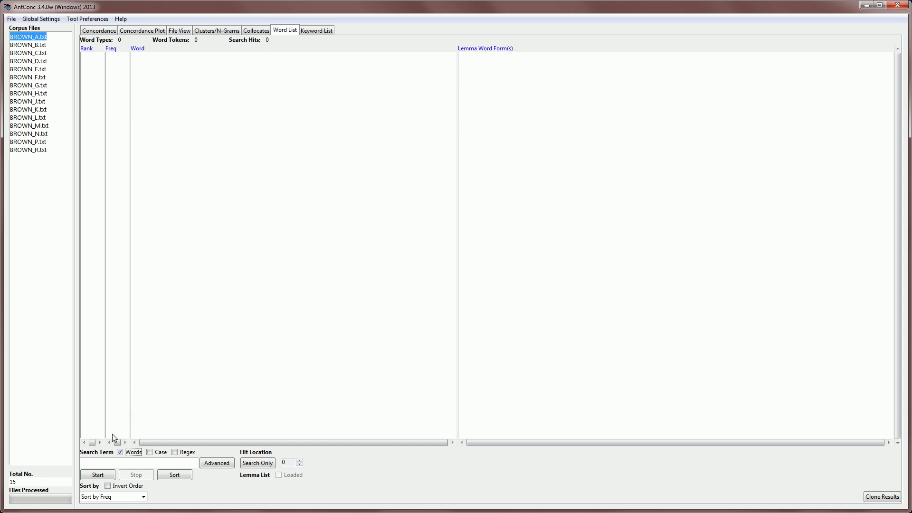
pyautogui.click(96, 477)
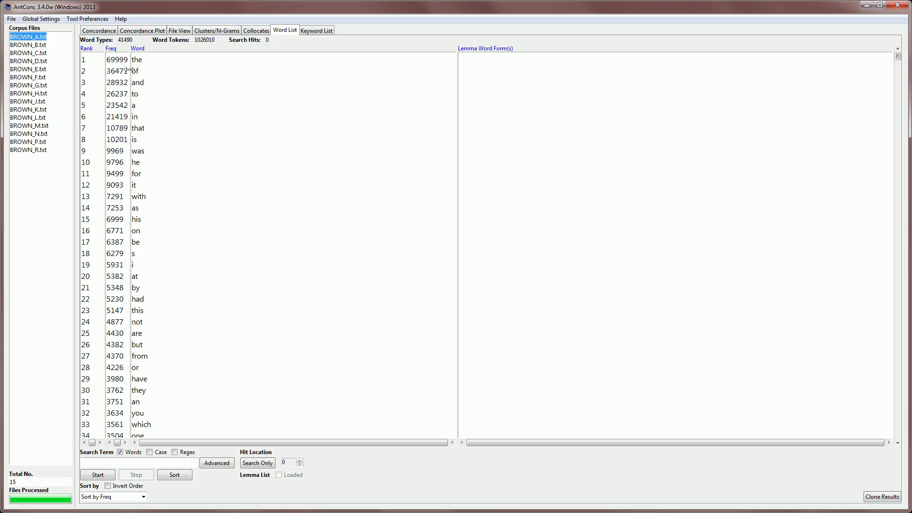
pyautogui.moveTo(130, 70); pyautogui.dragTo(144, 78)
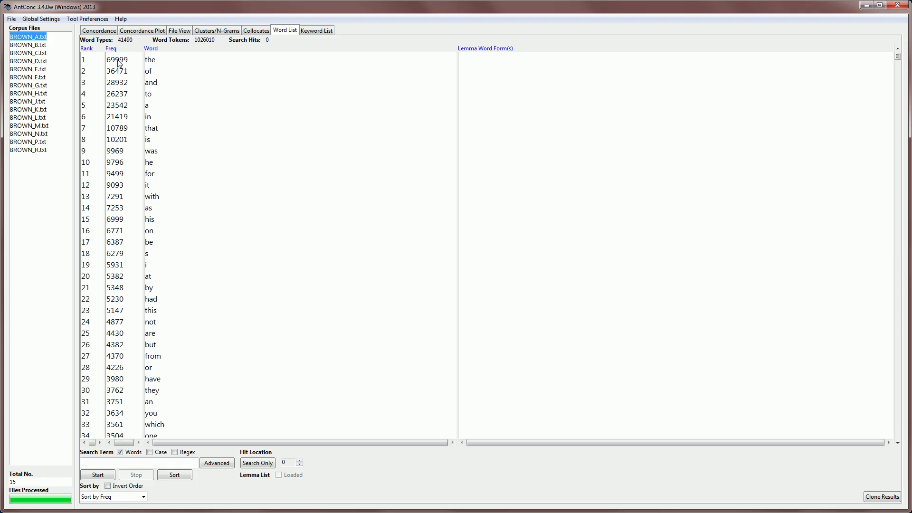